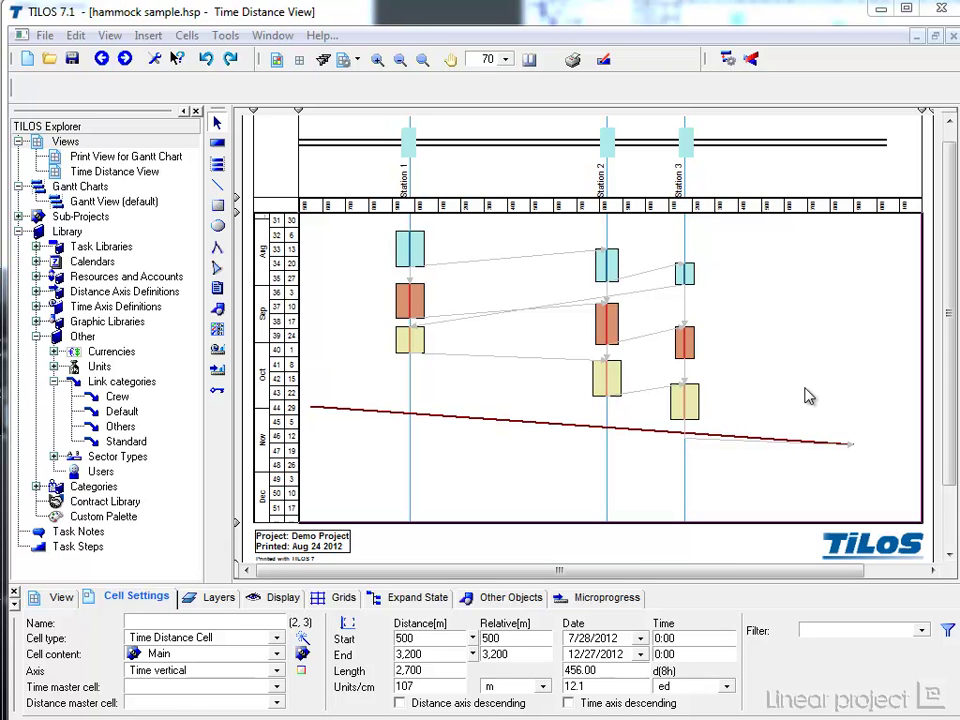
Reschedule the project (F9) and select the first blue Station 1 task
left_click(726, 60)
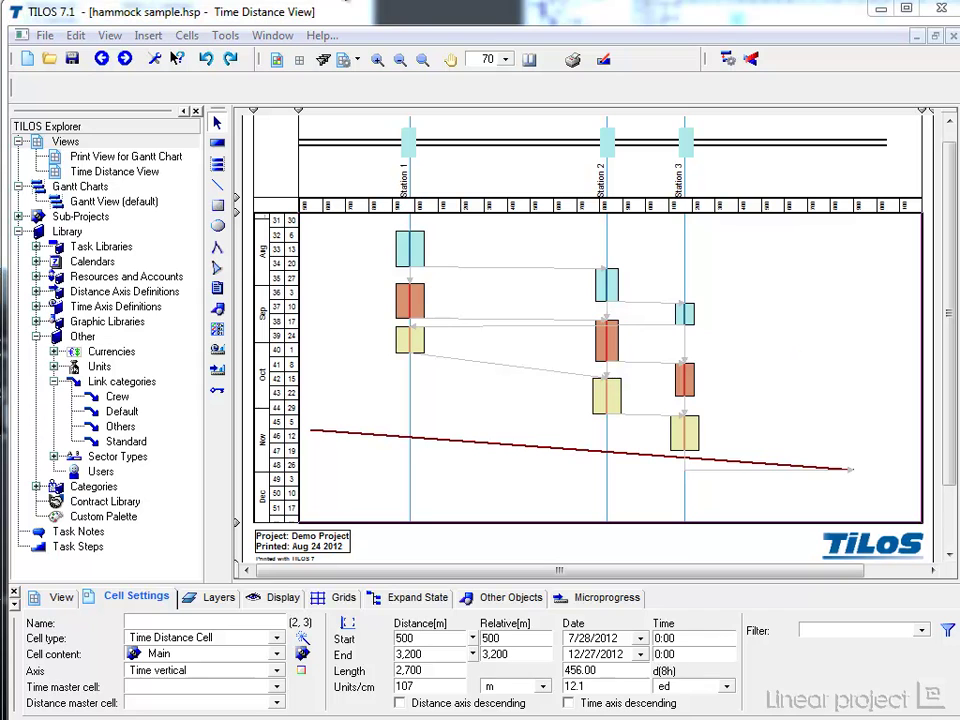
left_click(392, 242)
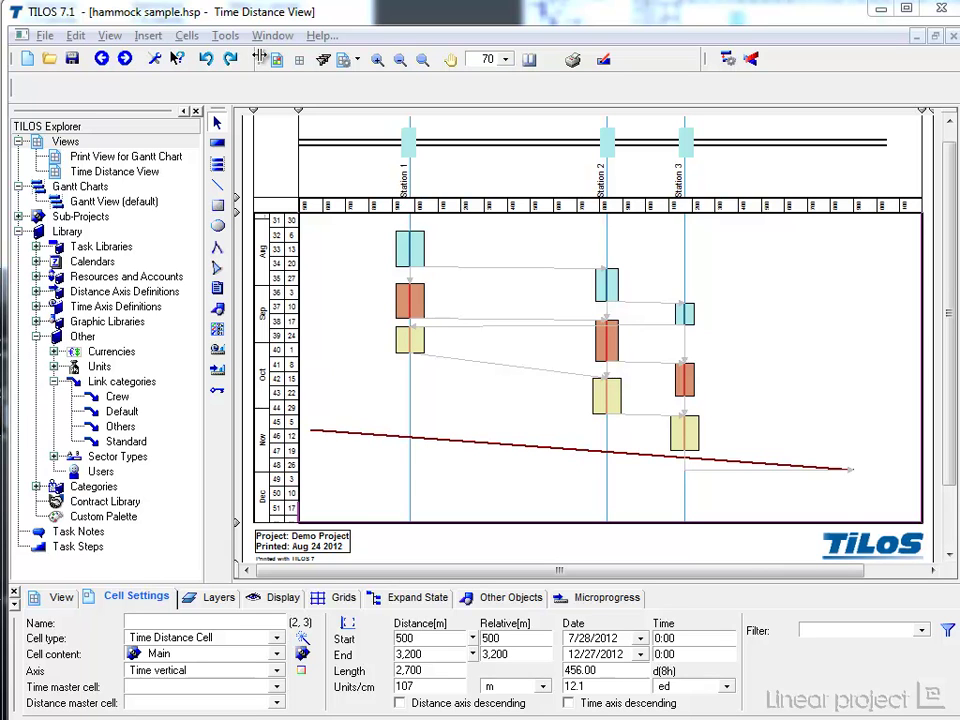
Draw a red Station template task spanning Aug 14 to Oct 19 and move it onto the Station 1 line
left_click(217, 145)
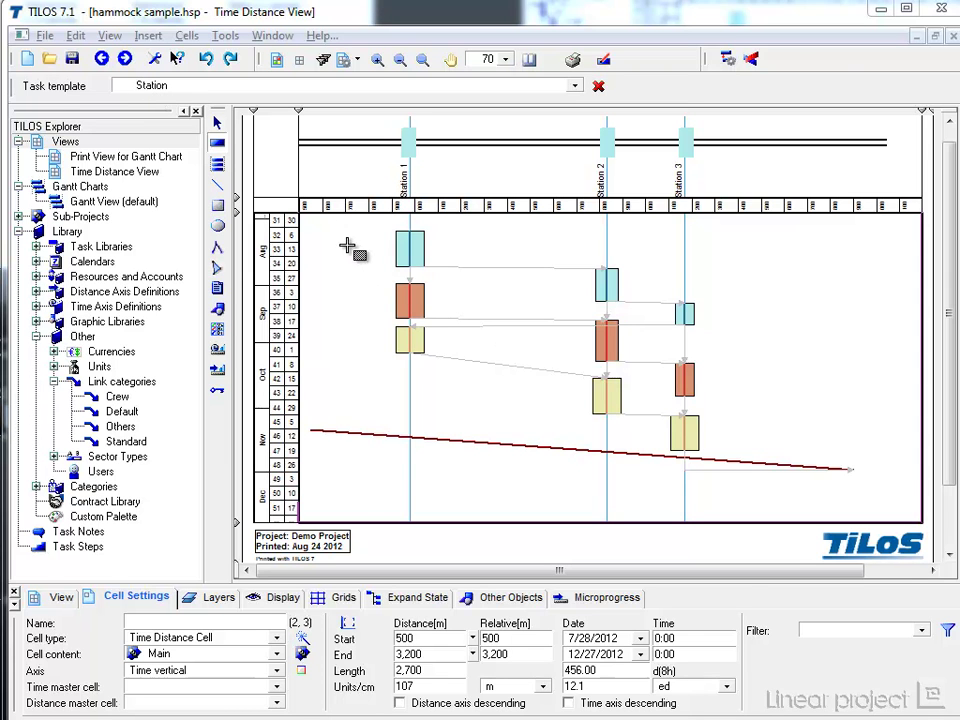
left_click_drag(345, 238, 345, 383)
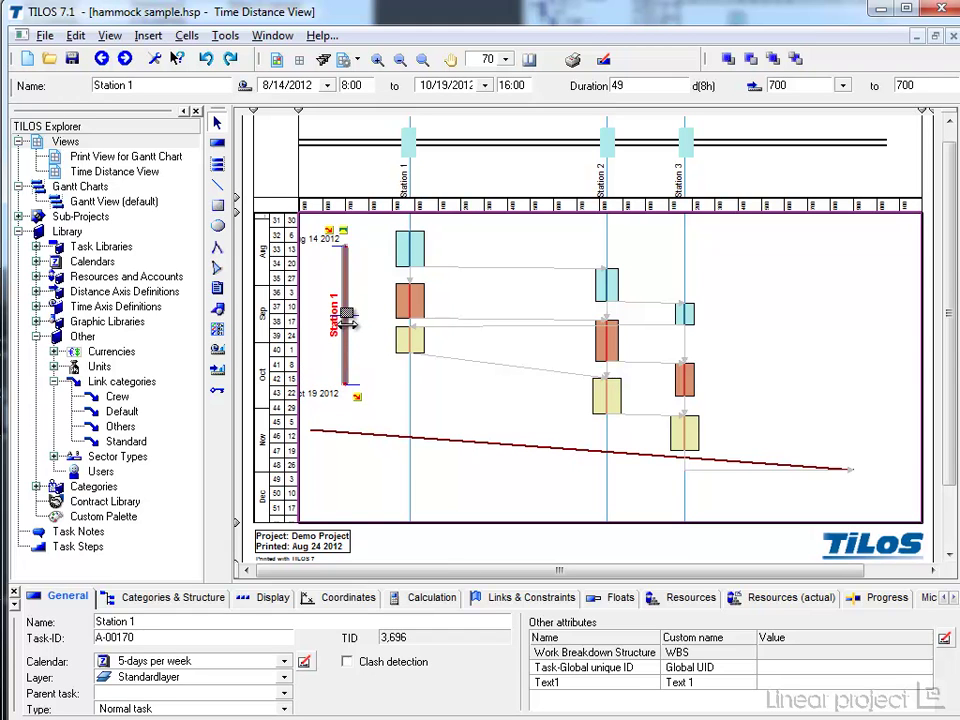
left_click_drag(345, 316, 360, 322)
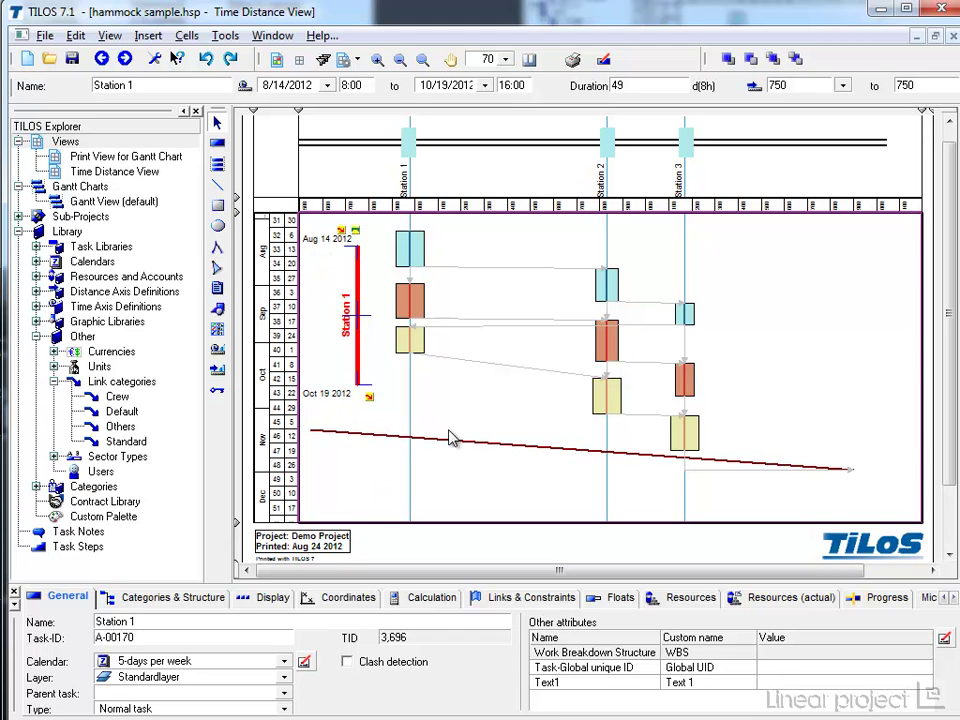
left_click(360, 317)
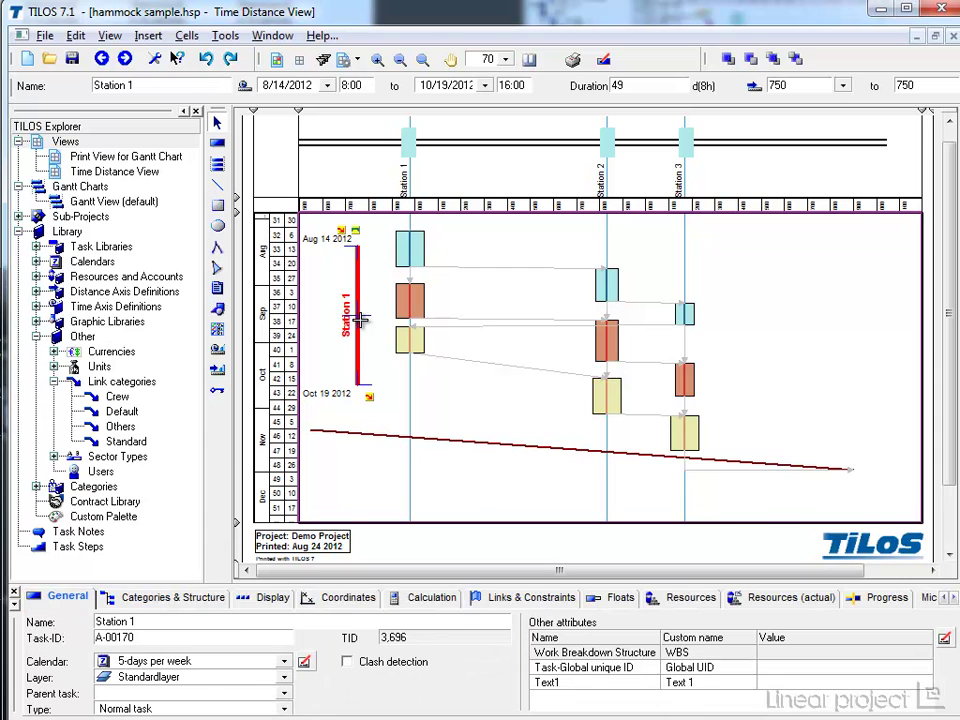
left_click_drag(357, 317, 398, 318)
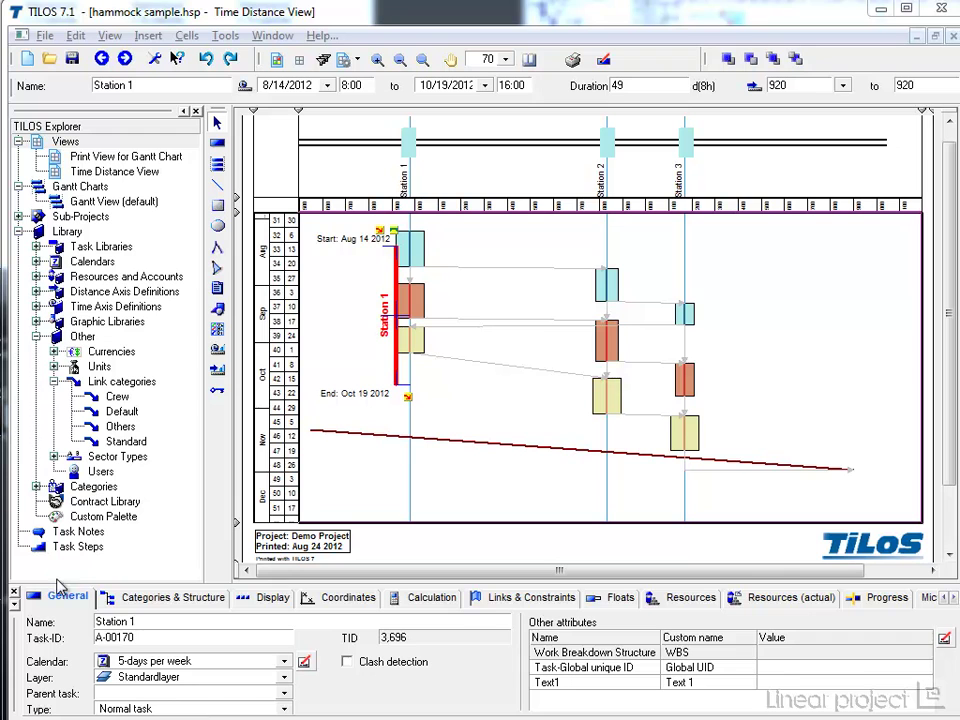
Set the Station 1 task's Type to Hammock task and select its bar
left_click(276, 707)
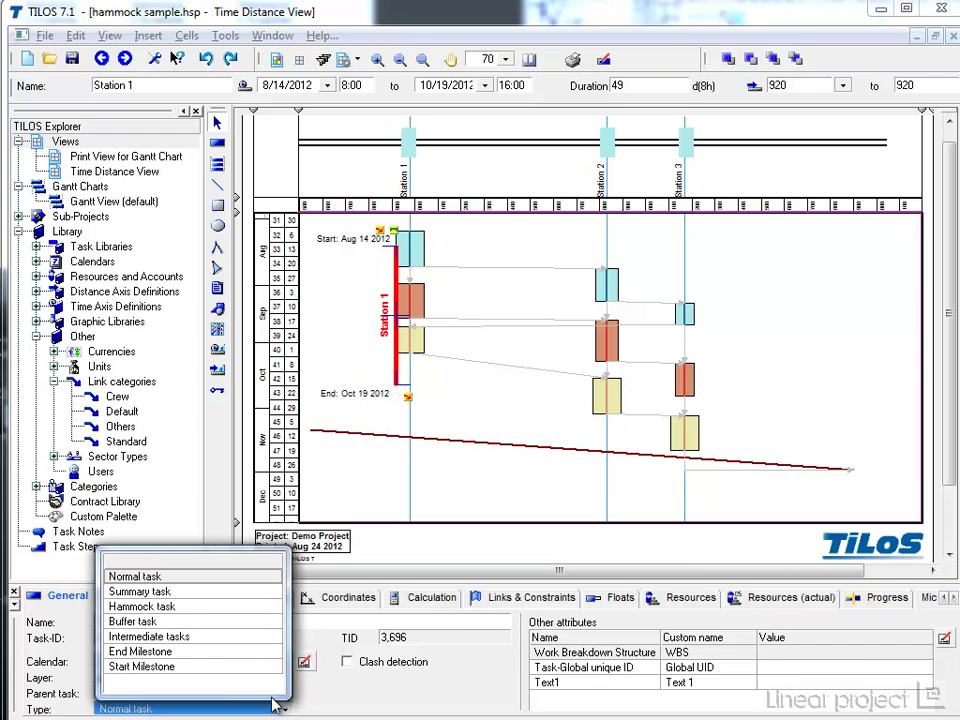
left_click(172, 607)
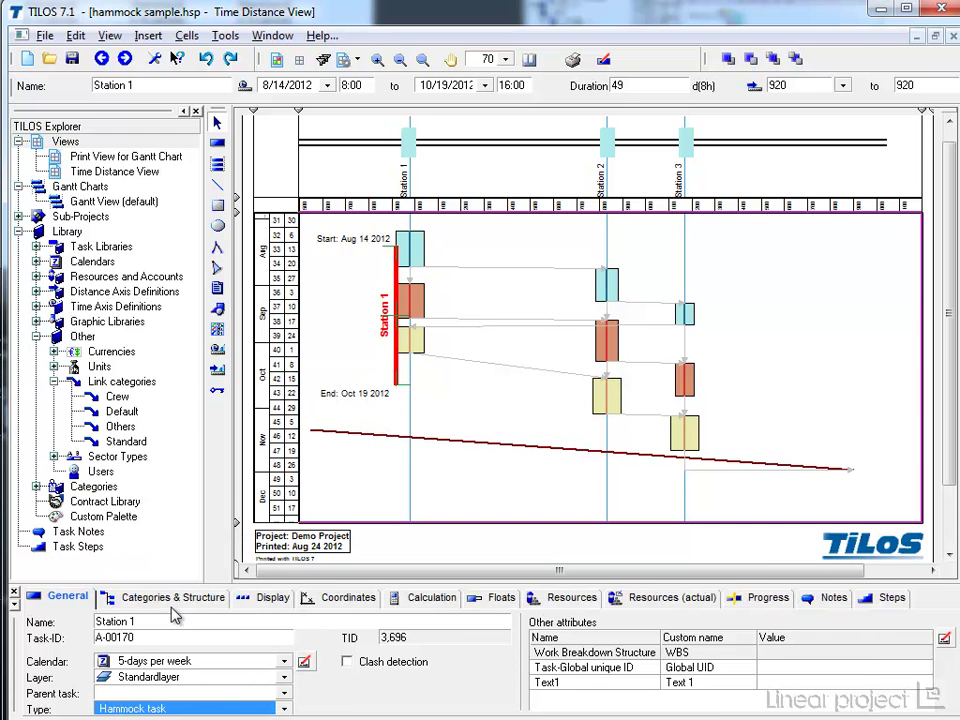
left_click(395, 257)
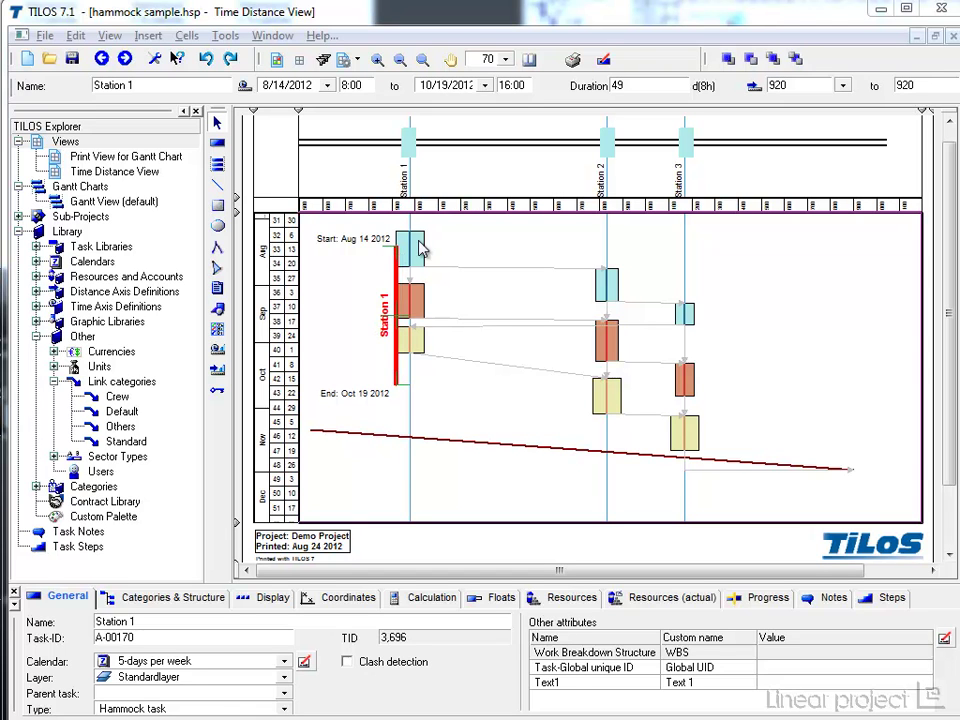
Add the blue, red and yellow Station 1 tasks to the Station 1 hammock via Structure
left_click(421, 243)
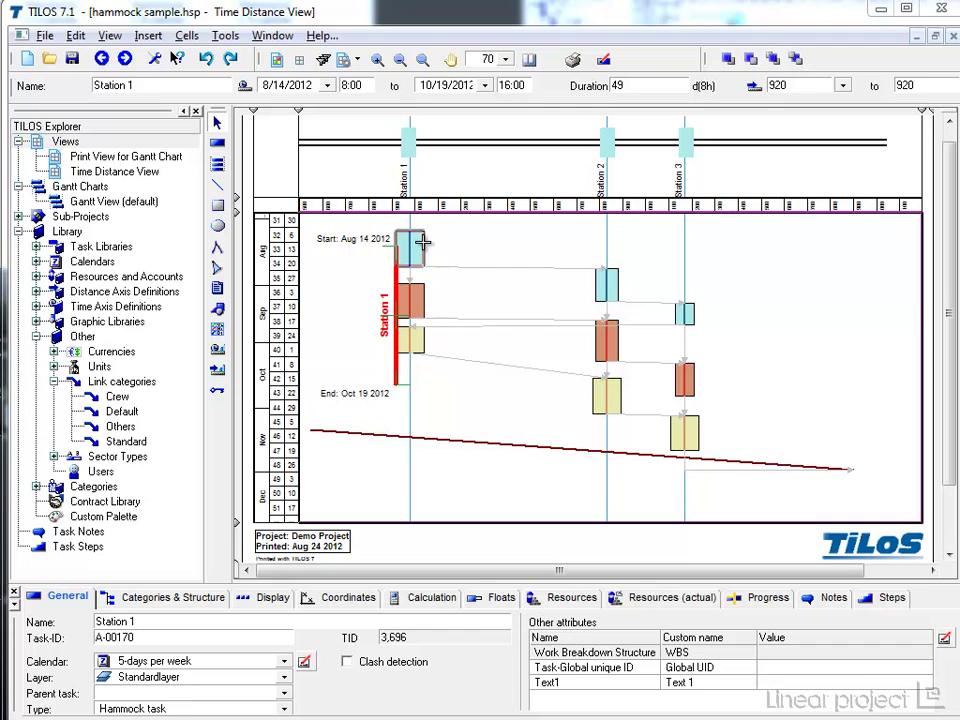
left_click(421, 243)
left_click(423, 297, "ctrl")
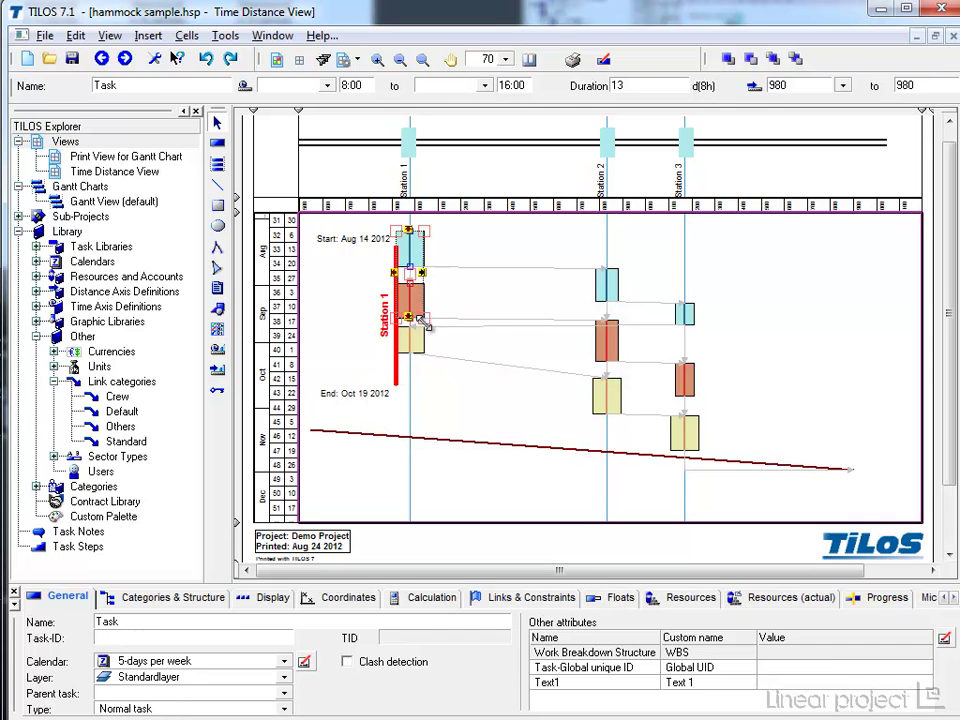
left_click(424, 340, "ctrl")
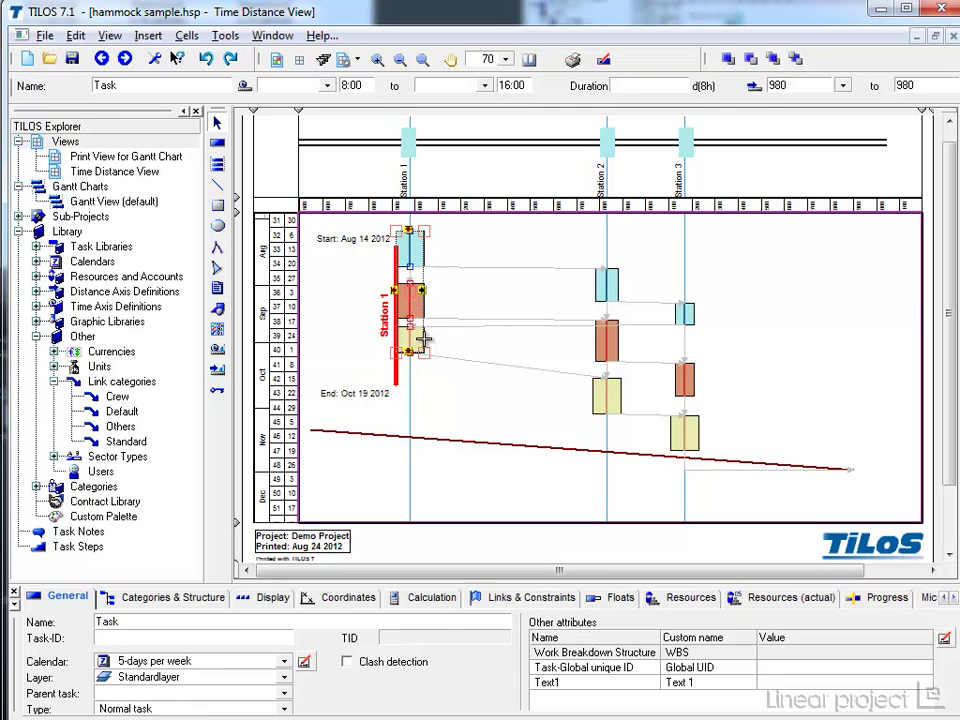
right_click(413, 258)
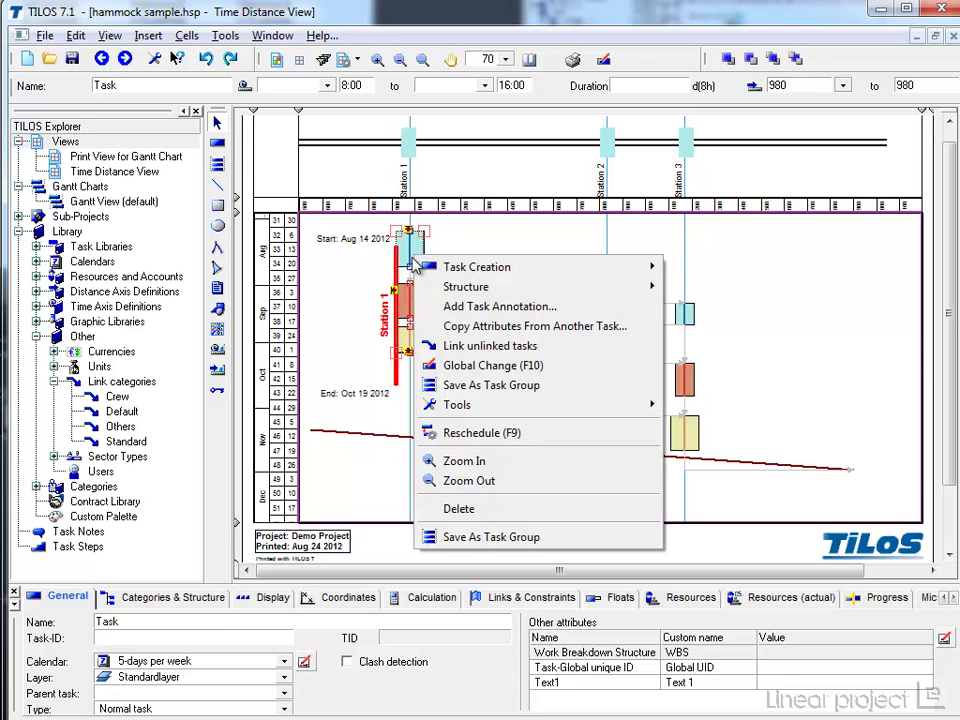
mouse_move(466, 286)
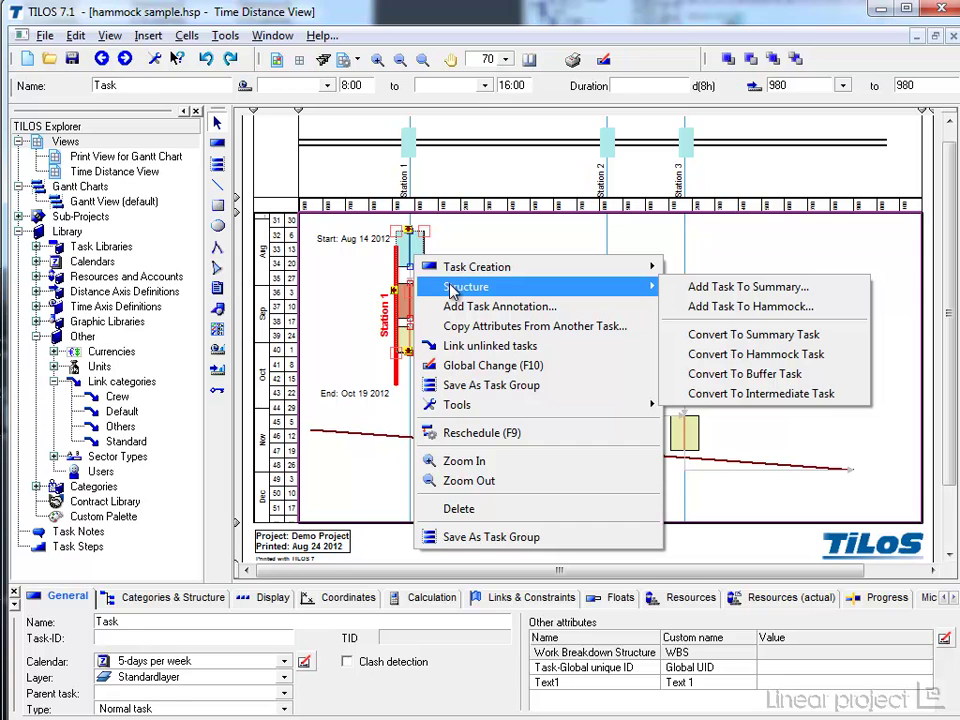
left_click(726, 310)
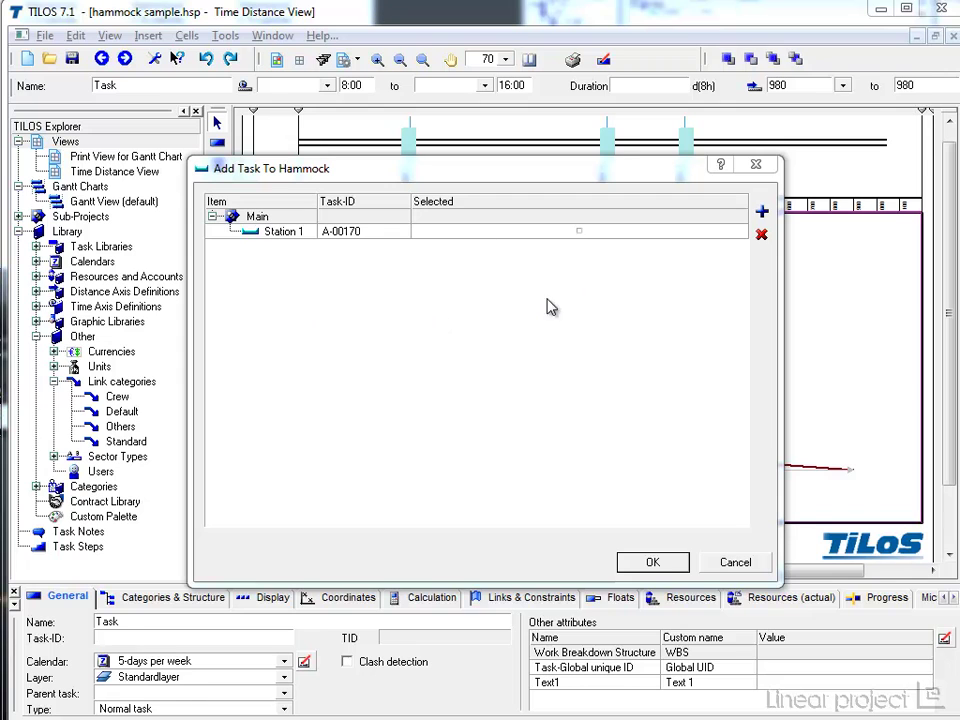
left_click(579, 231)
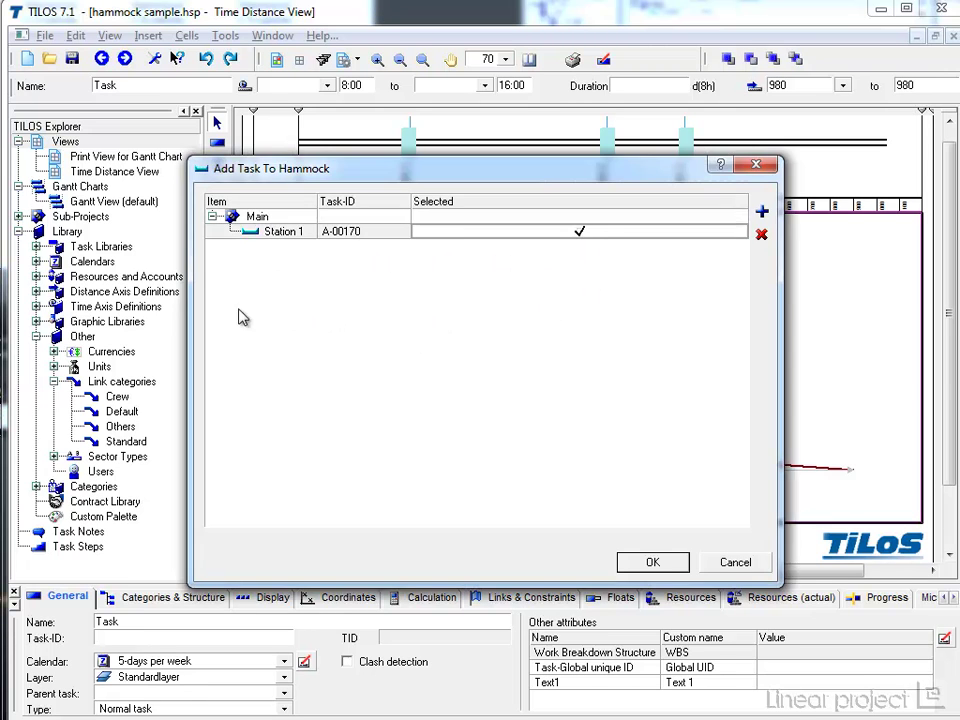
left_click(658, 565)
left_click(652, 562)
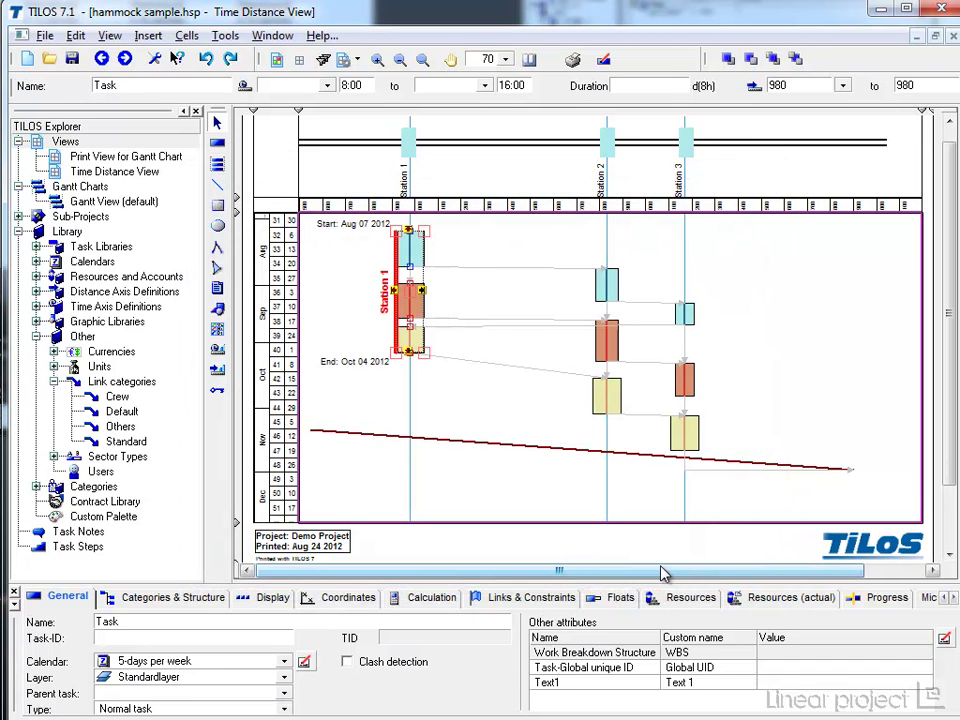
Drag the yellow Station 1 task to late October and nudge the blue task, extending the hammock to Oct 30
left_click(537, 255)
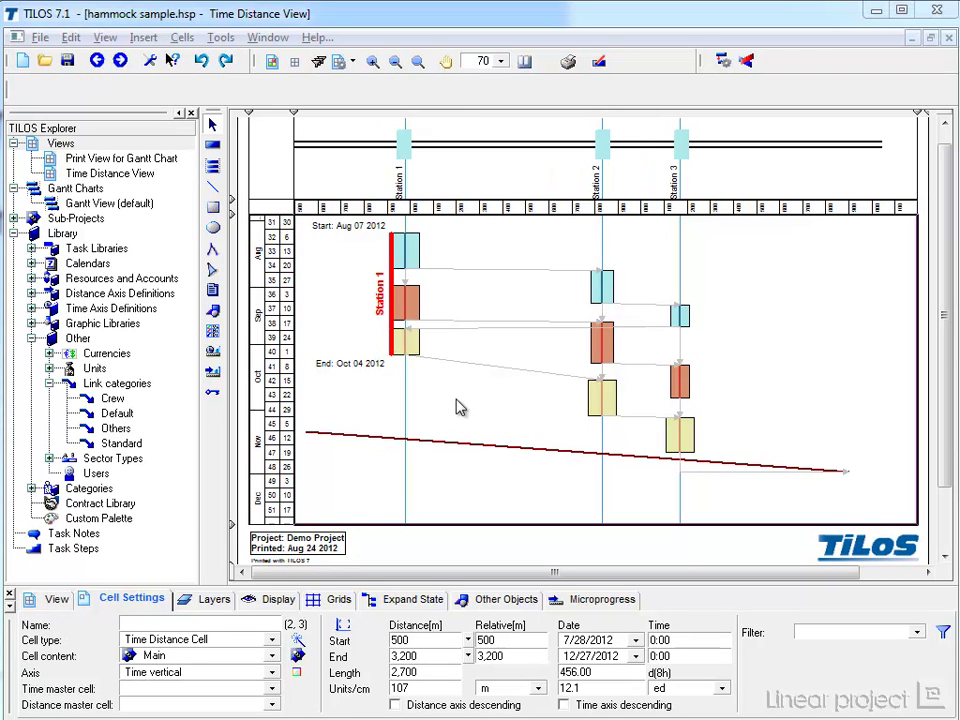
left_click(414, 344)
mouse_move(414, 344)
left_mouse_down()
mouse_move(416, 437)
mouse_move(413, 336)
mouse_move(413, 432)
mouse_move(412, 413)
left_mouse_up()
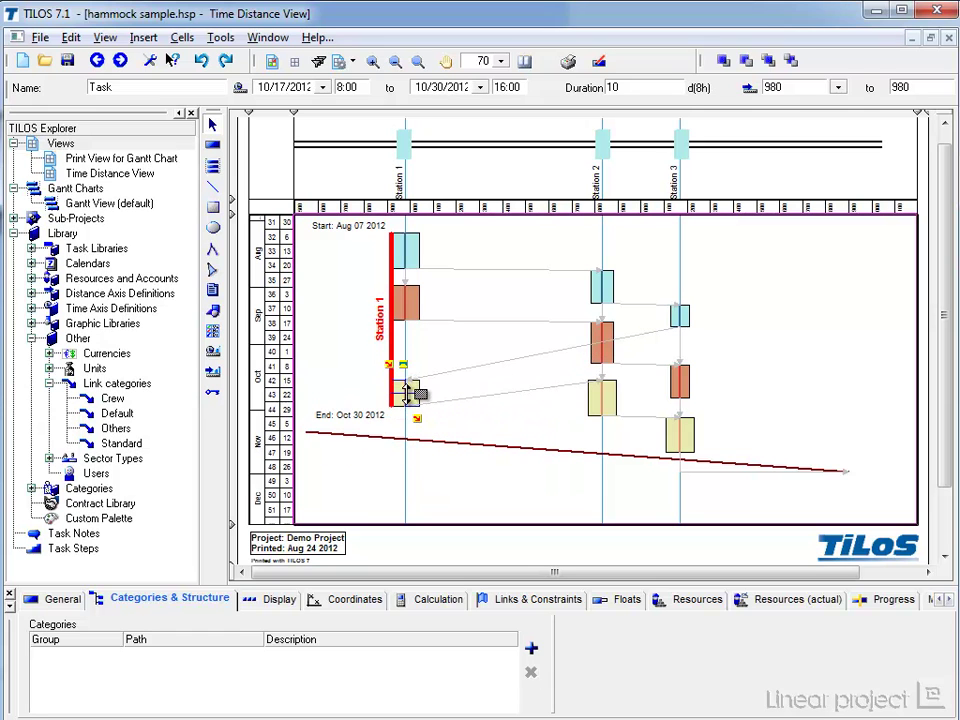
mouse_move(404, 250)
left_mouse_down()
mouse_move(408, 261)
mouse_move(410, 246)
left_mouse_up()
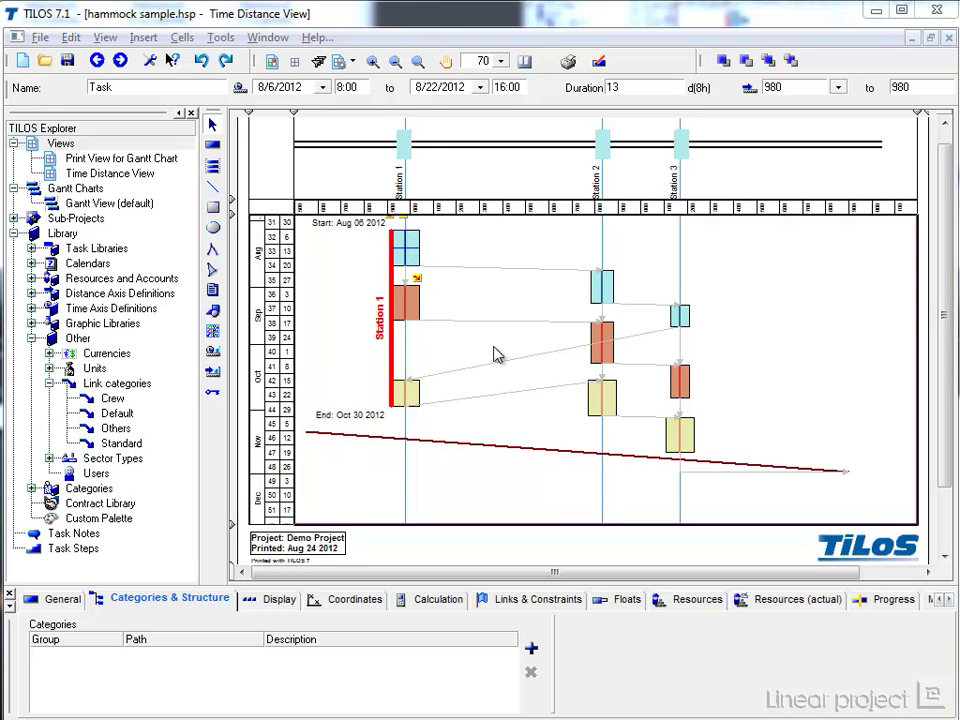
Draw a new Station task (Aug 31–Nov 07), rename it 'Station 2' and make it a Hammock task
left_click(213, 147)
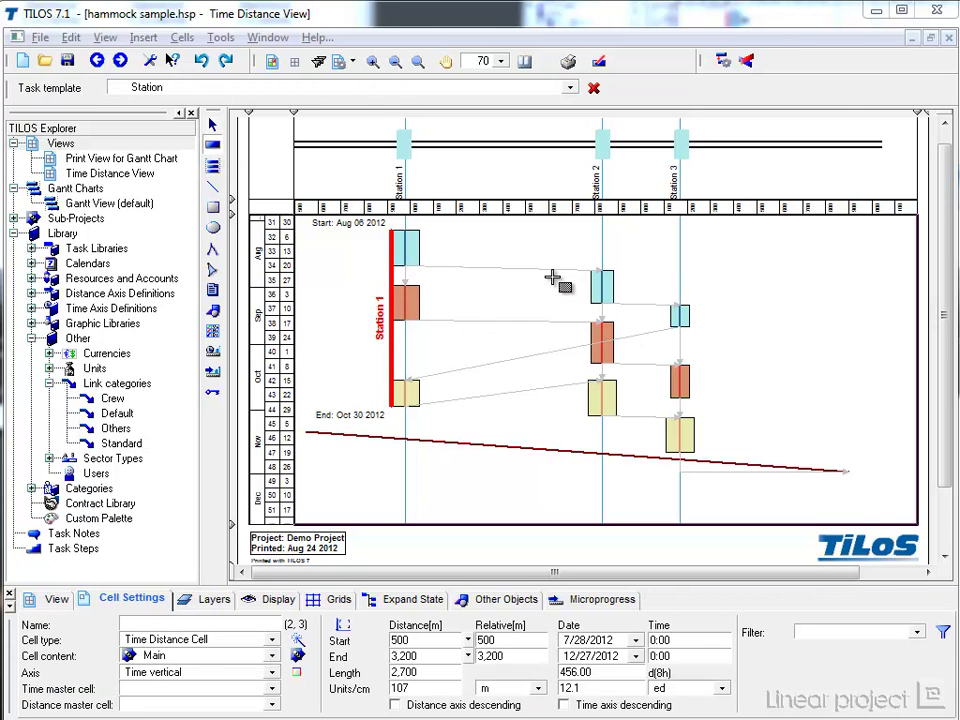
left_click_drag(540, 286, 540, 425)
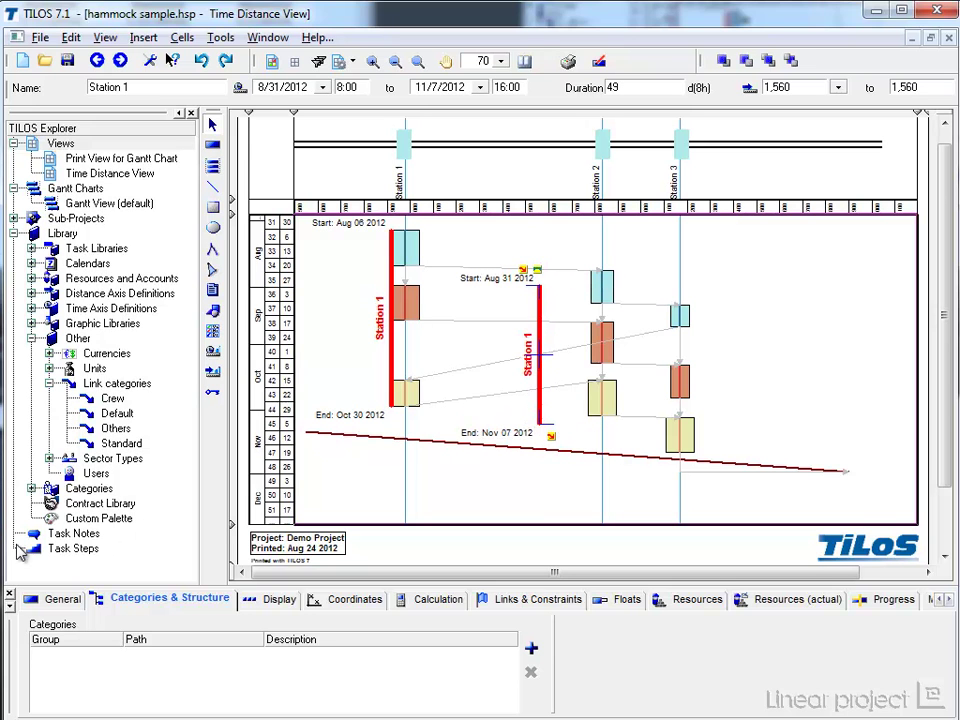
left_click(62, 598)
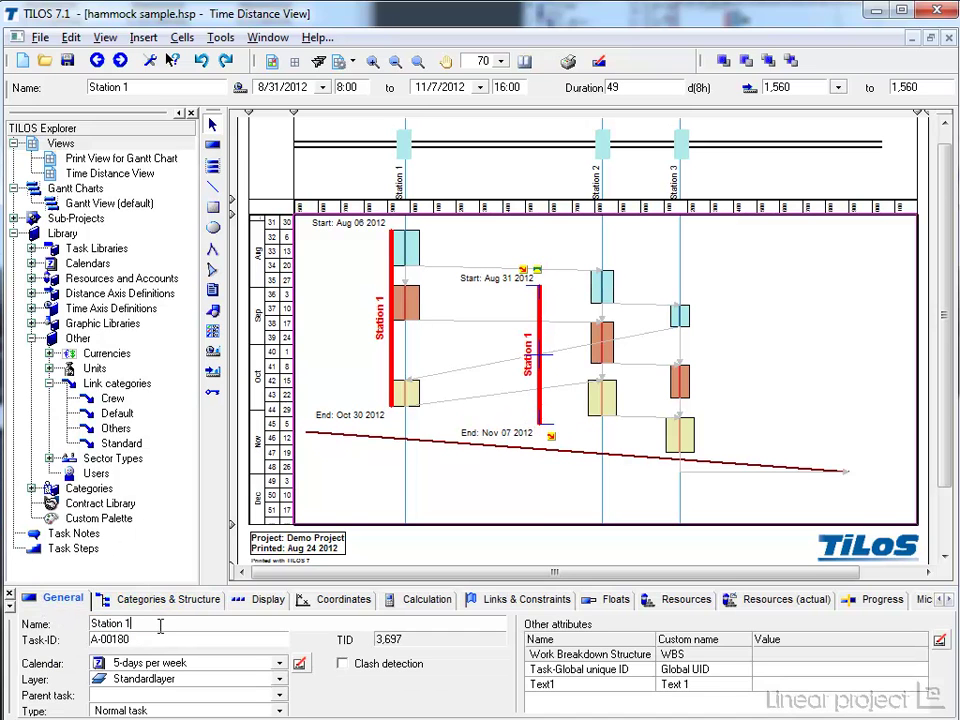
key("BackSpace")
type("2")
left_click(280, 710)
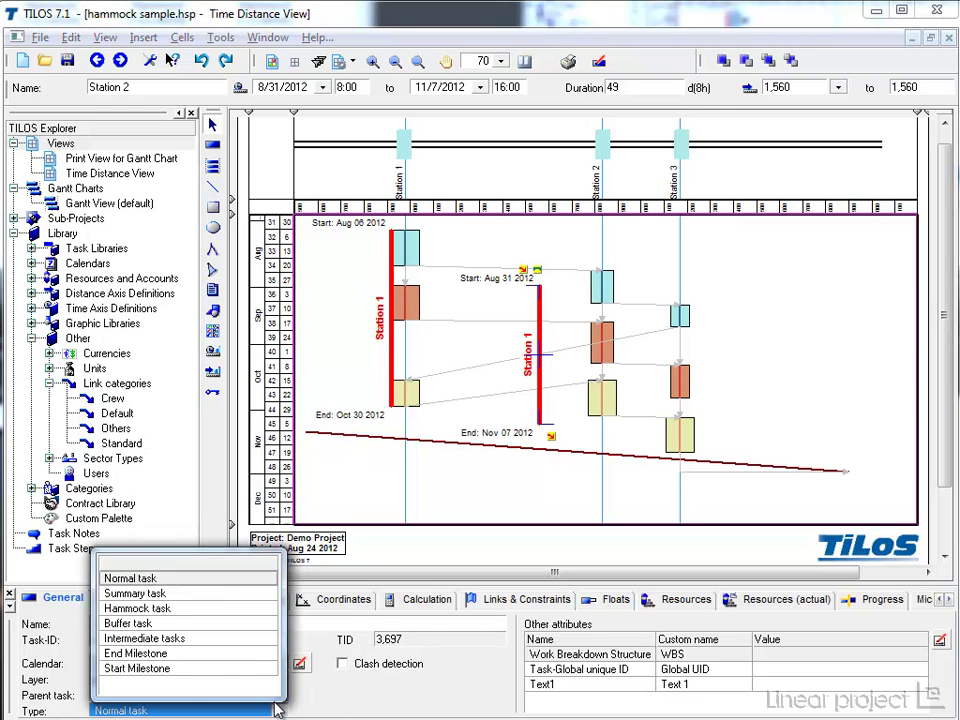
left_click(130, 609)
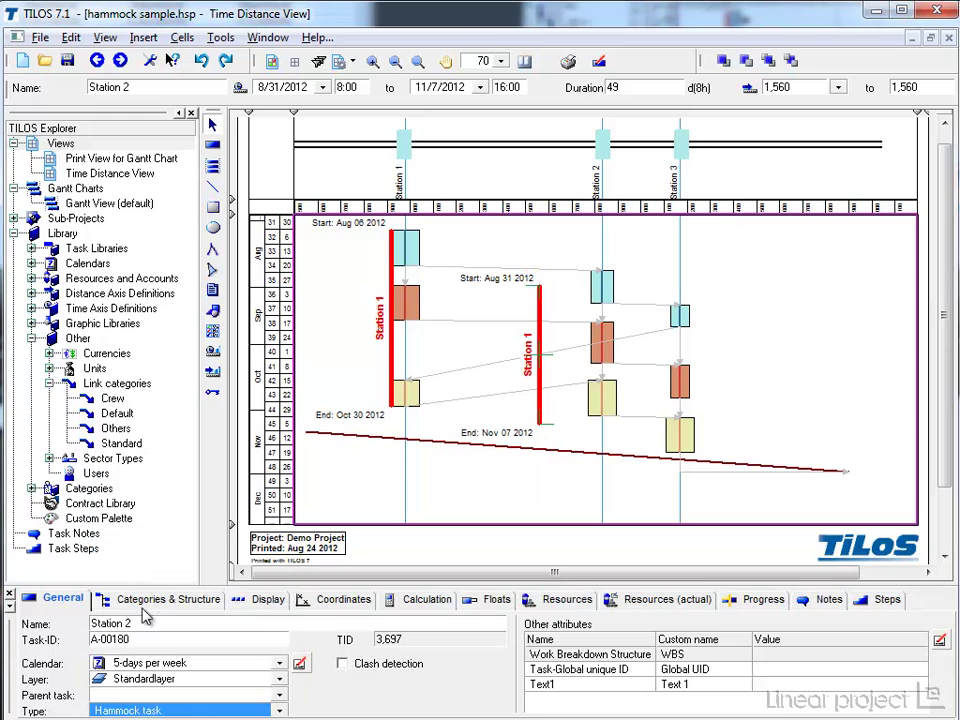
Add the blue, red and yellow Station 2 tasks to the Station 2 hammock
left_click(603, 348)
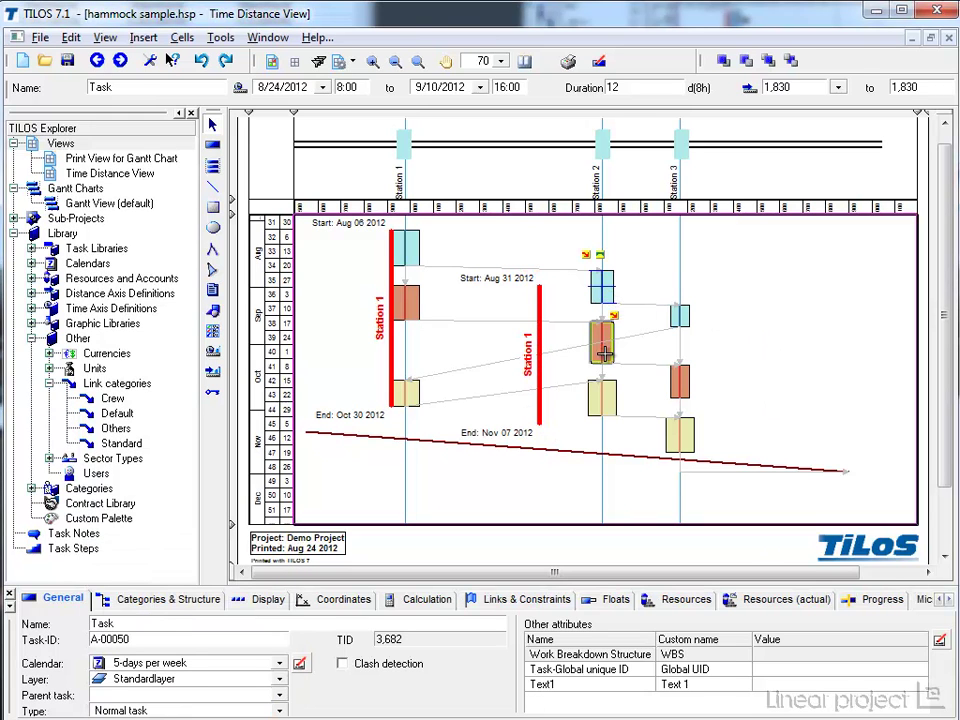
left_click(601, 283, "ctrl")
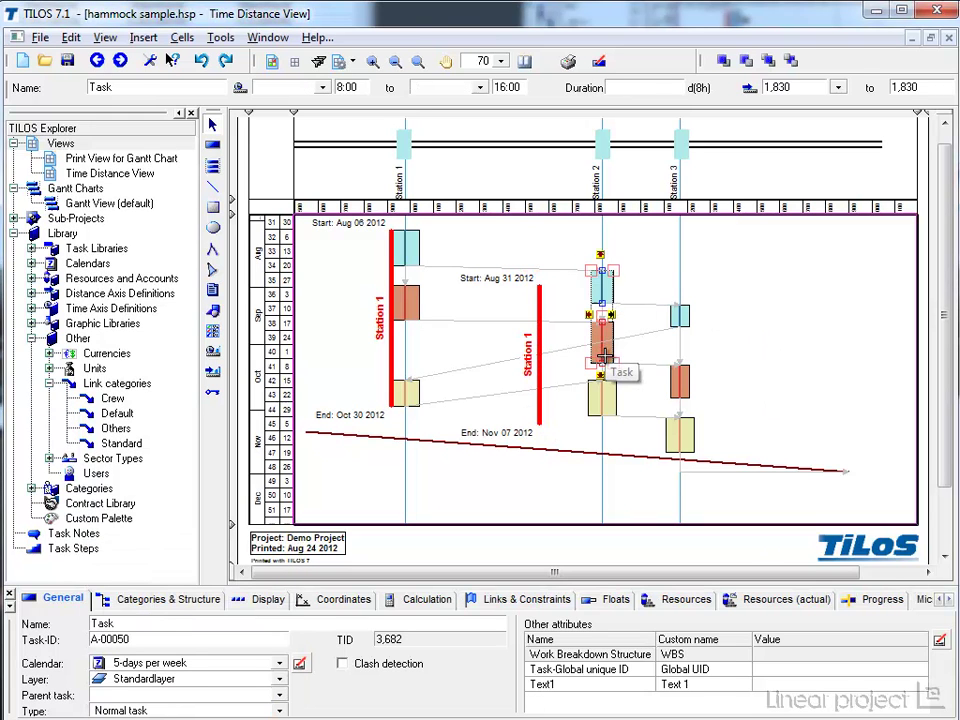
left_click(607, 410, "ctrl")
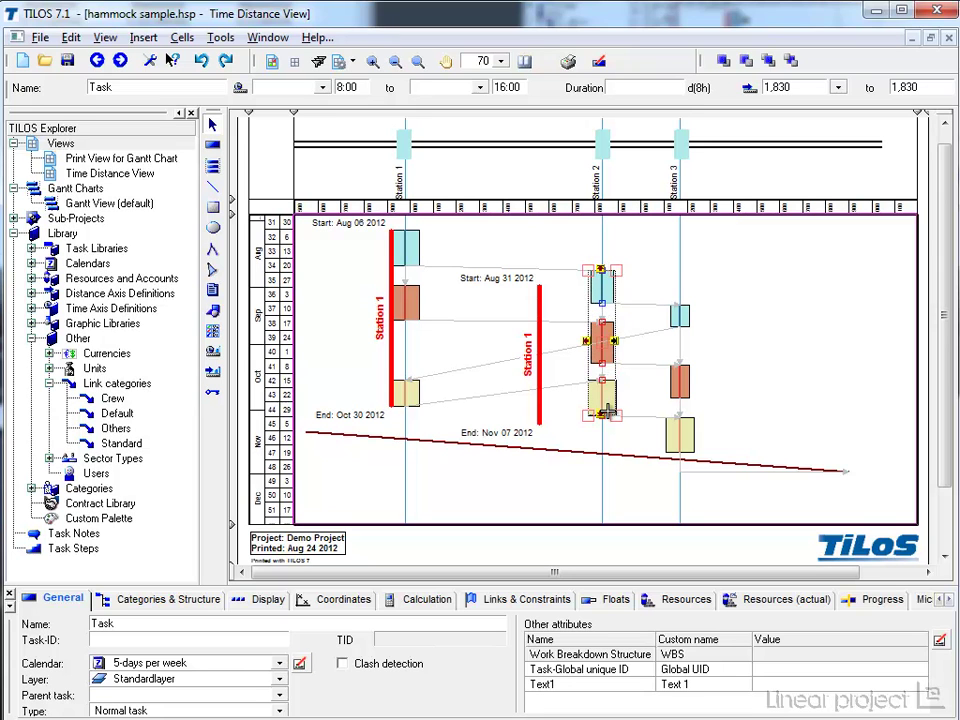
right_click(600, 345)
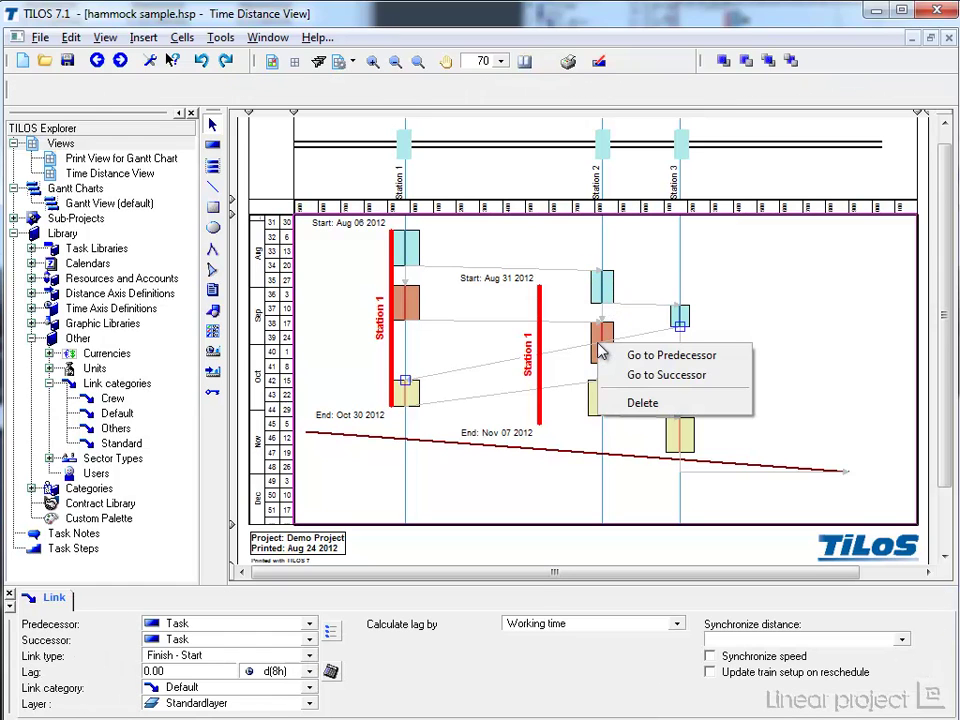
left_click(603, 340)
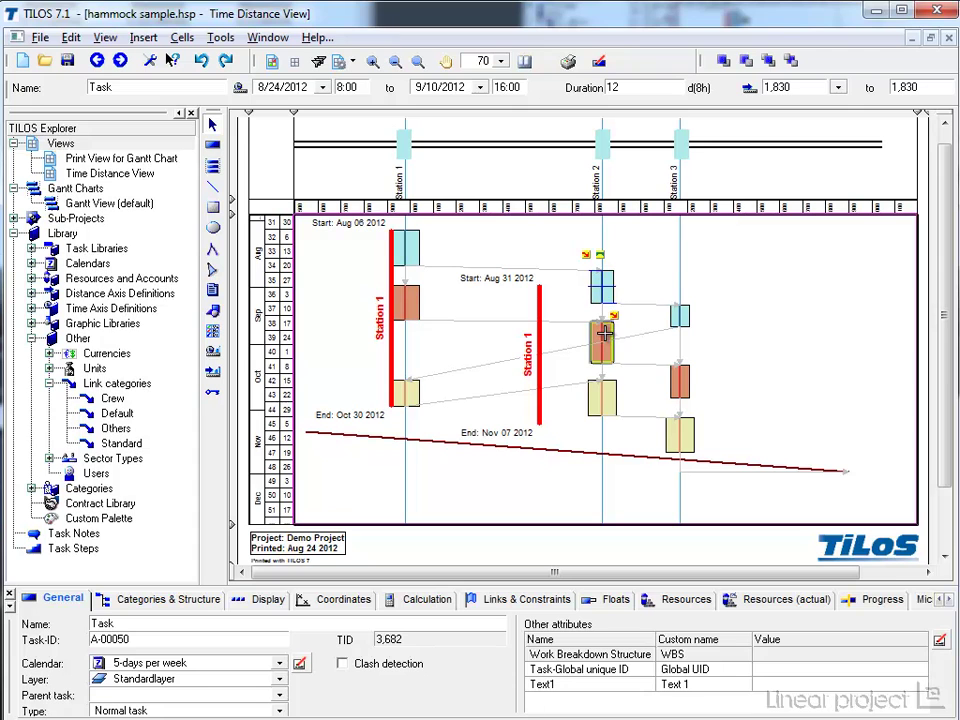
left_click(601, 288, "ctrl")
left_click(608, 398, "ctrl")
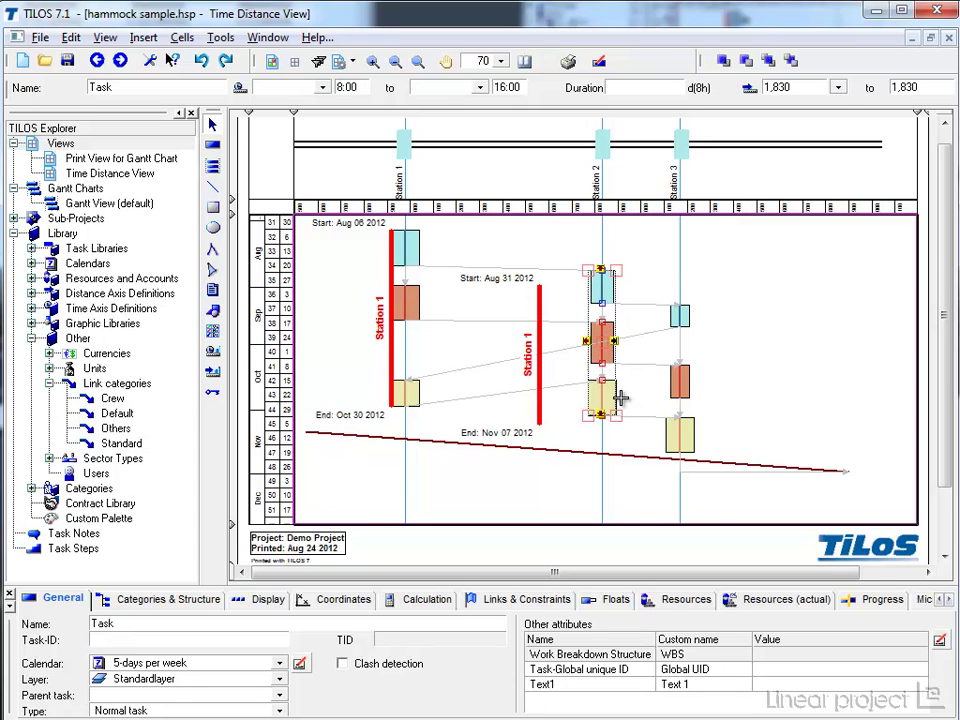
right_click(620, 400)
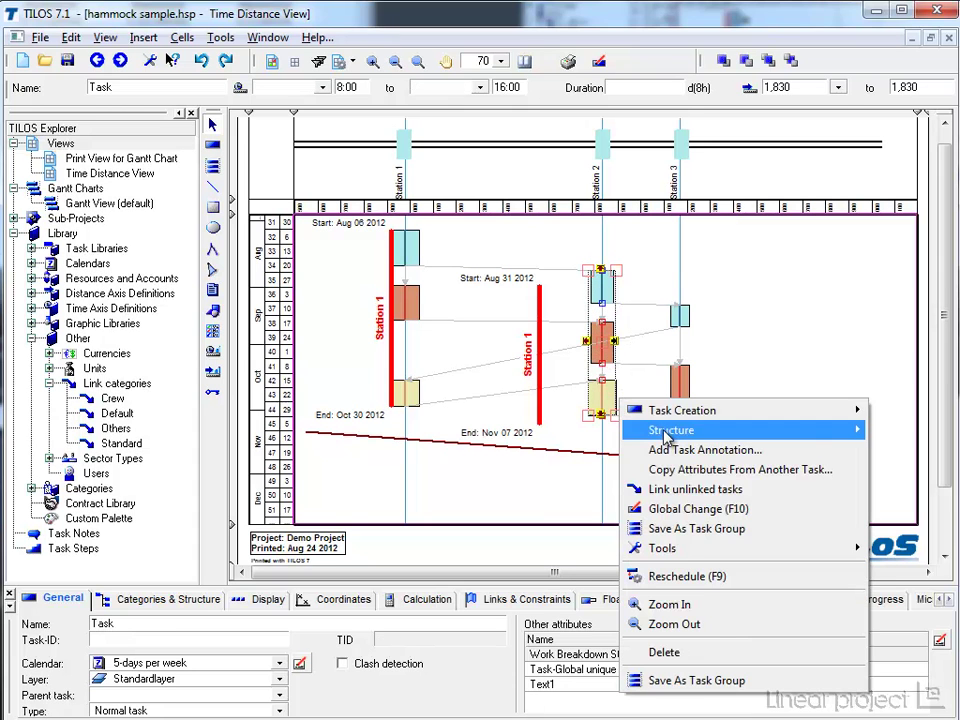
mouse_move(671, 430)
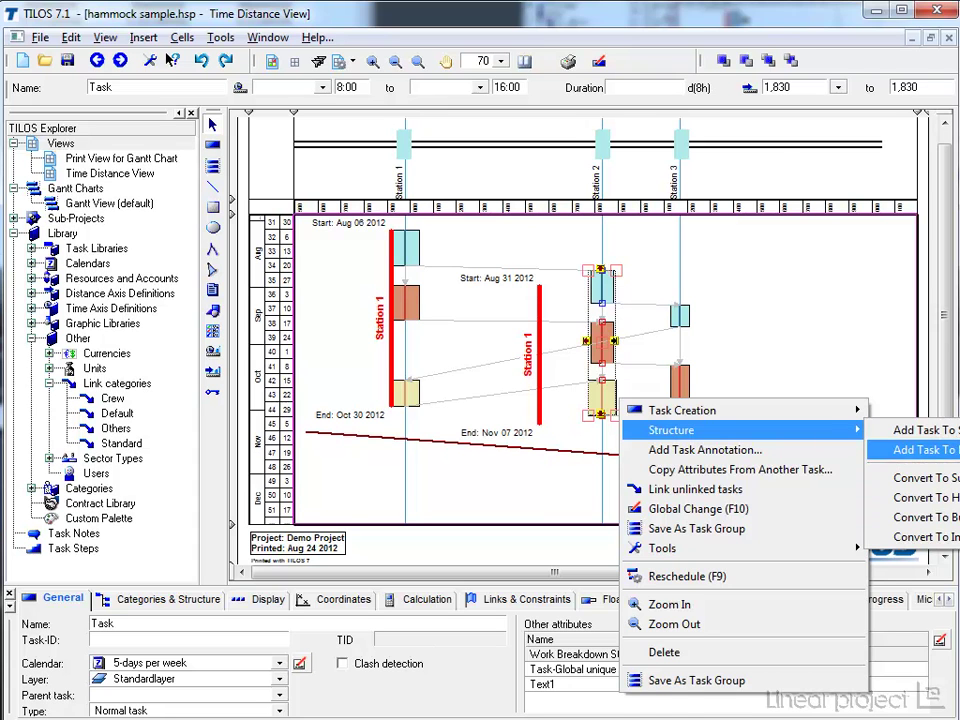
left_click(925, 450)
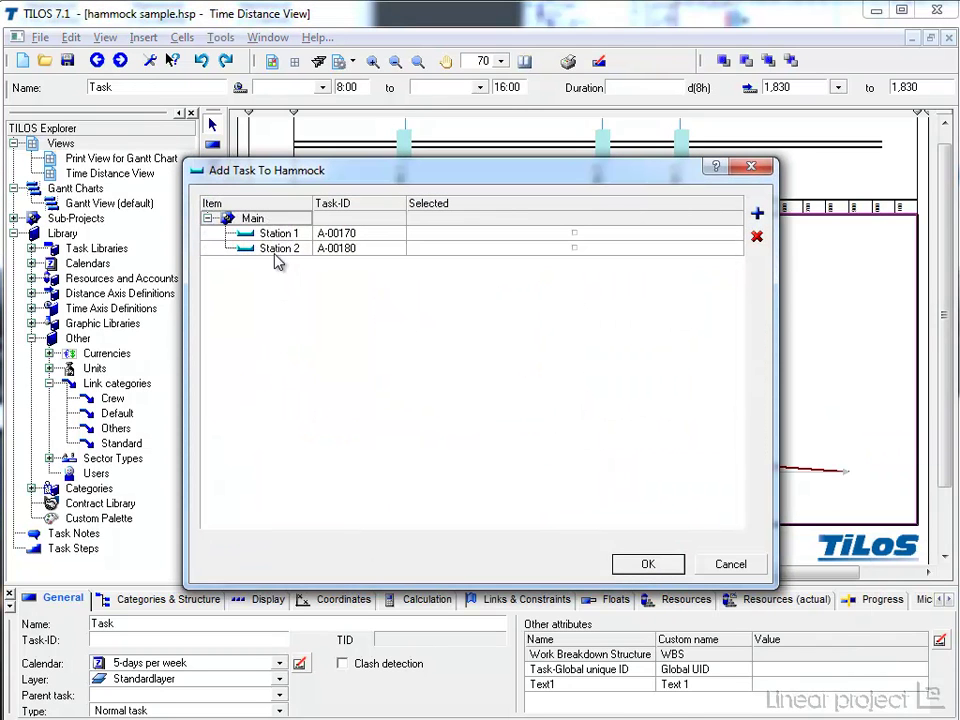
left_click(574, 248)
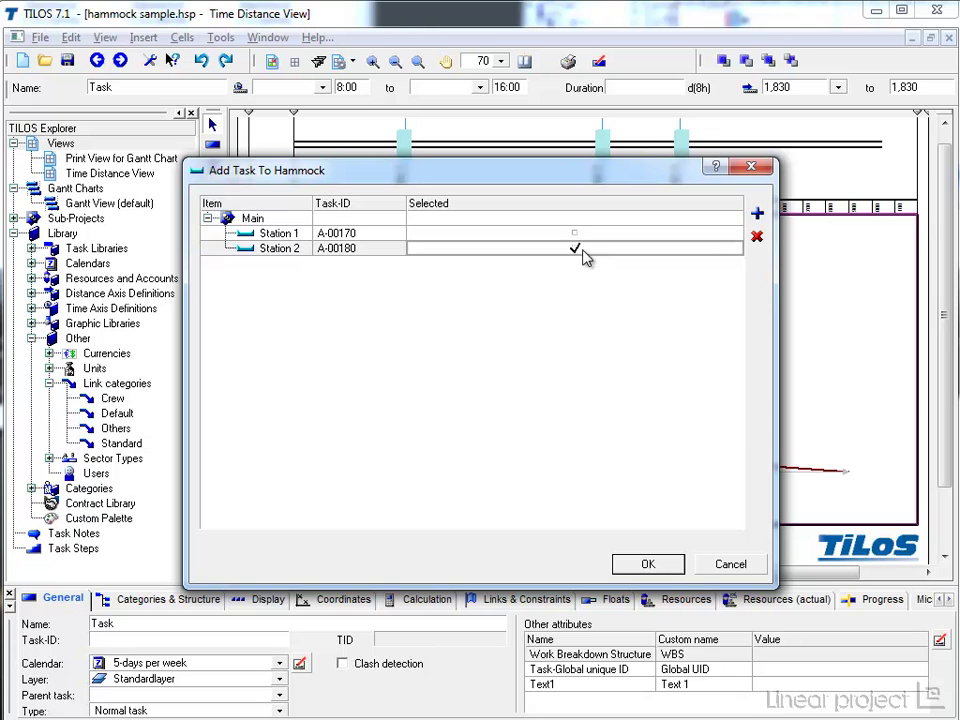
left_click(645, 563)
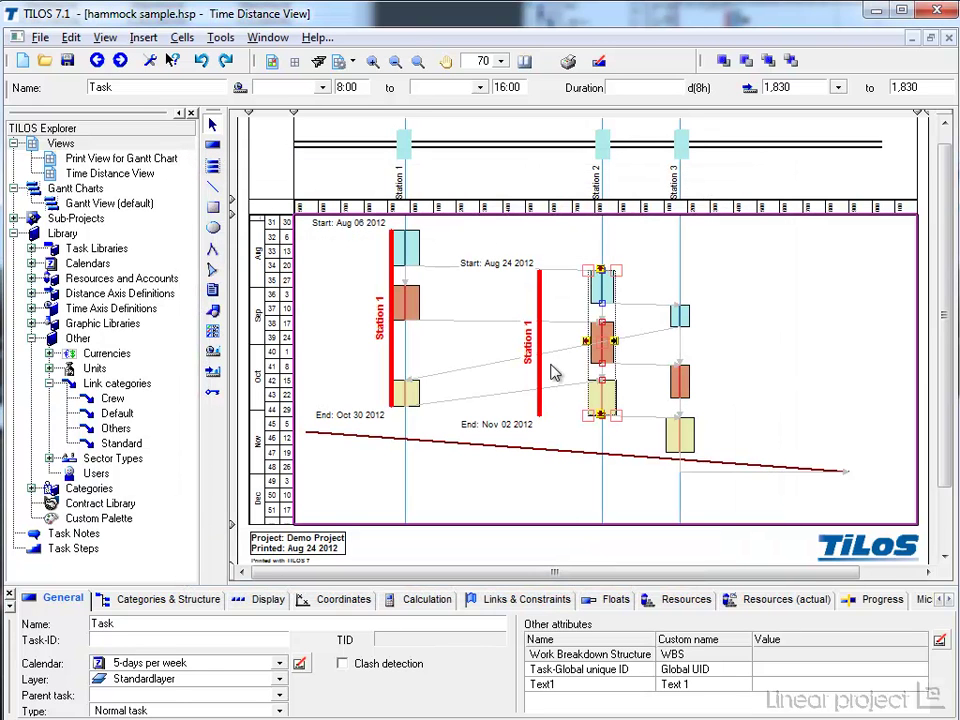
Move the Station 2 hammock bar (Aug 24–Nov 02) beside its tasks
left_click(539, 272)
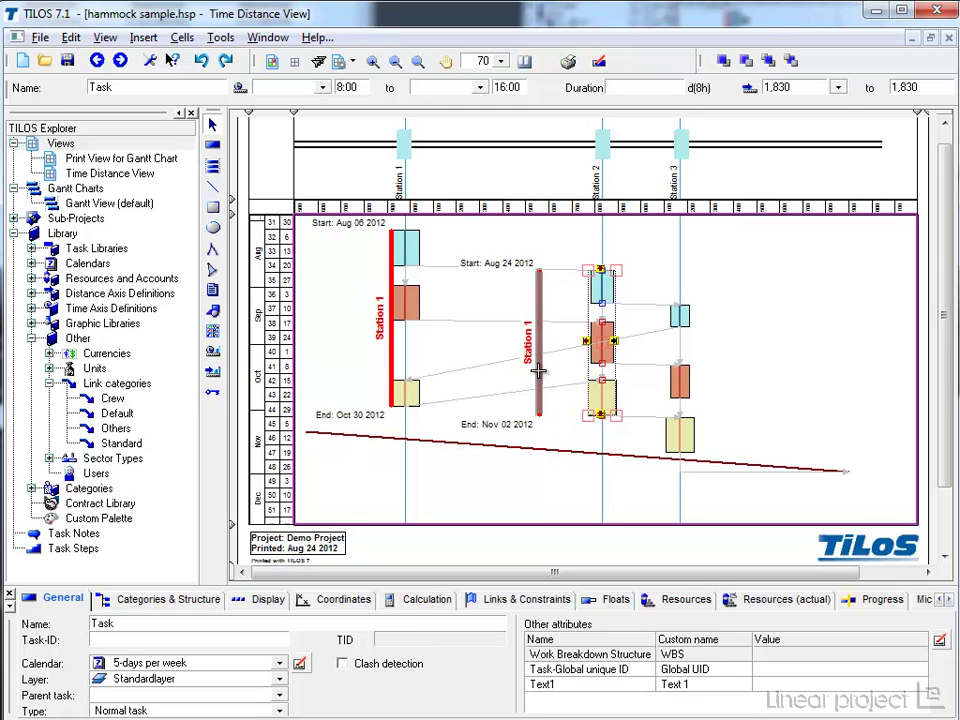
left_click(539, 371)
left_click_drag(544, 339, 590, 346)
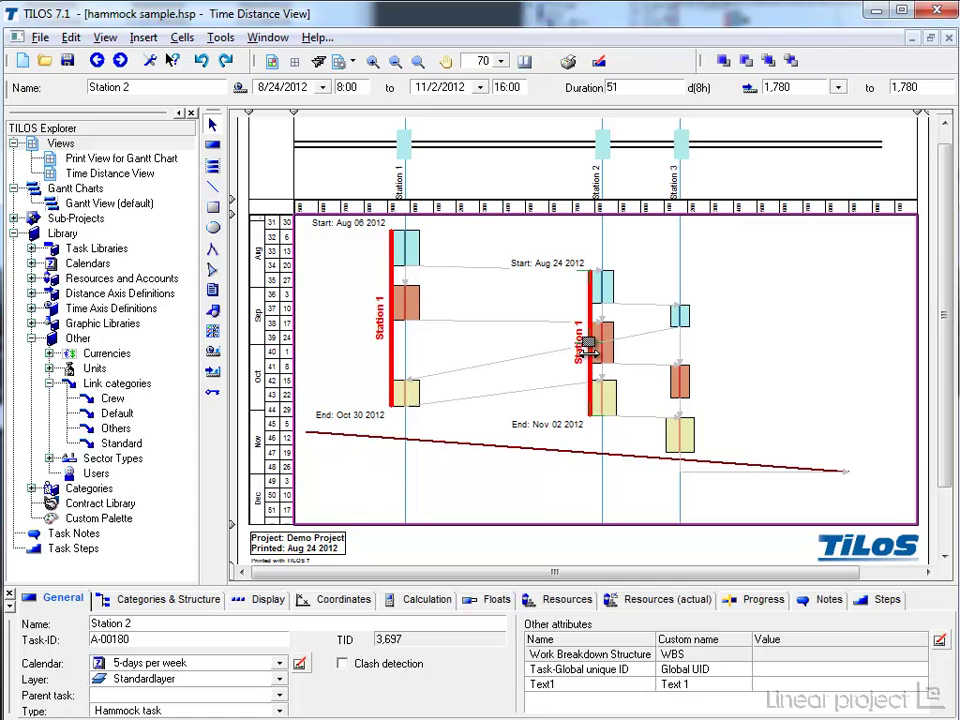
Drag the yellow Station 2 task later to Nov 14 and change the hammock's label to 'Station 2'
left_click(603, 398)
mouse_move(603, 398)
left_mouse_down()
mouse_move(611, 435)
mouse_move(611, 419)
left_mouse_up()
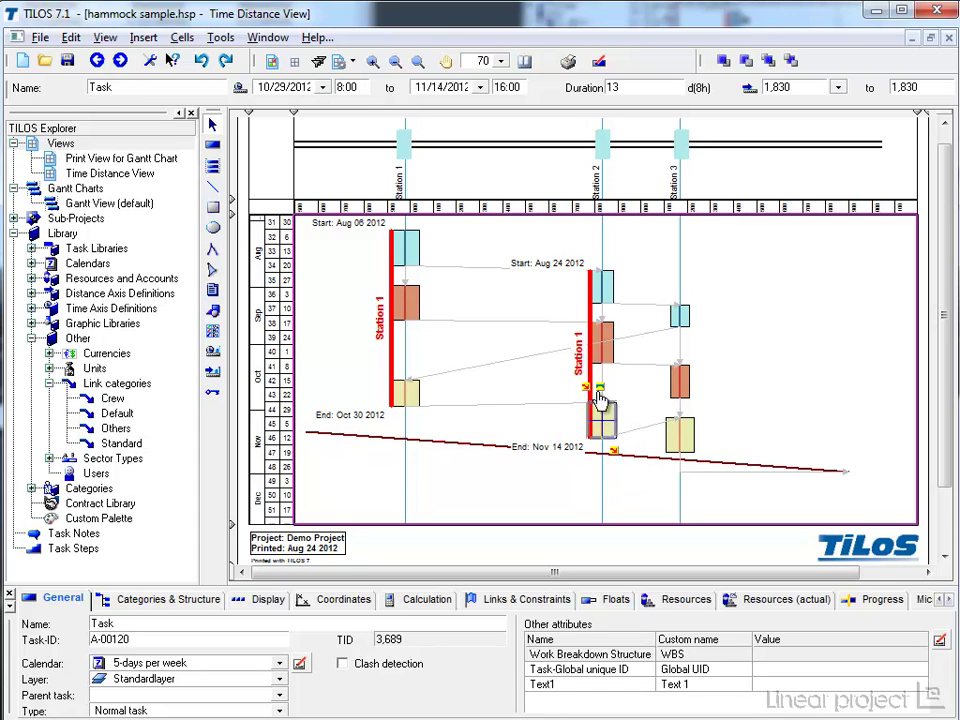
left_click(578, 360)
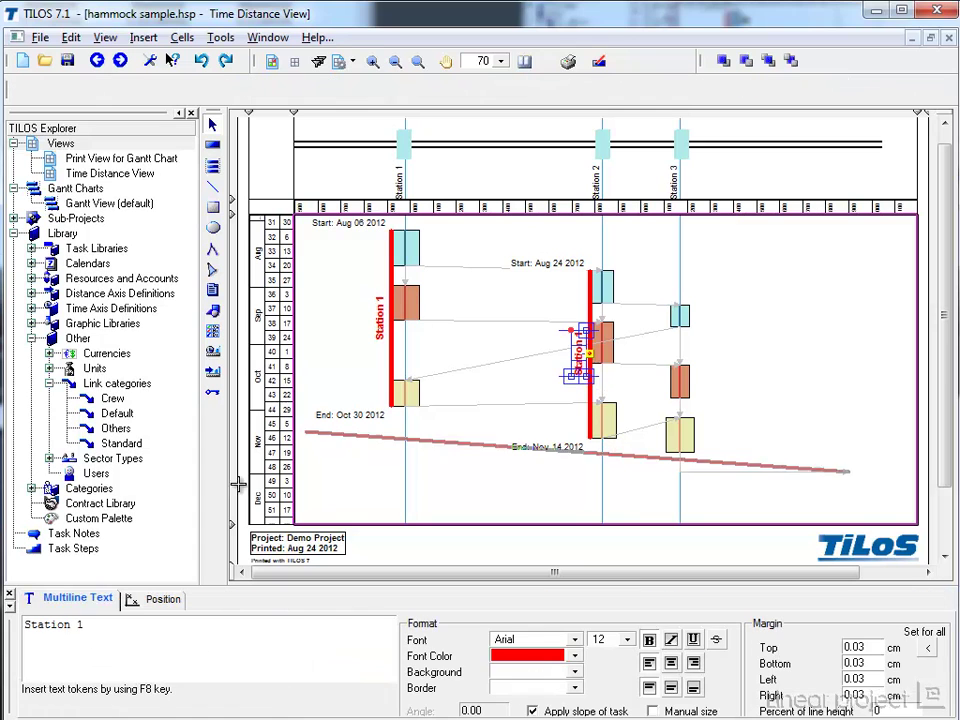
left_click(90, 624)
type("2")
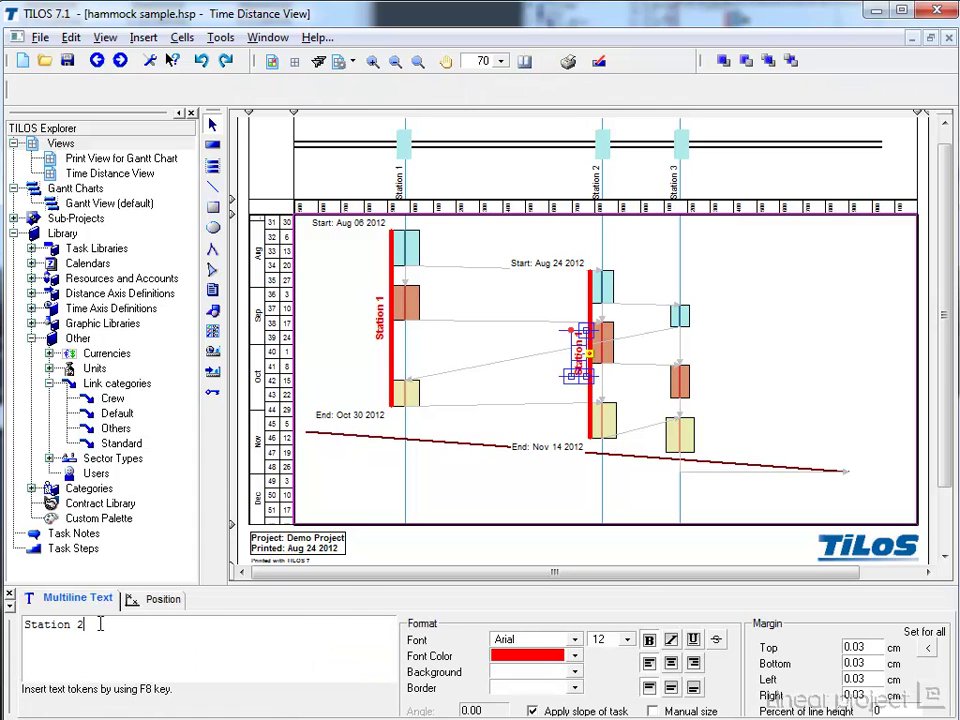
left_click(520, 314)
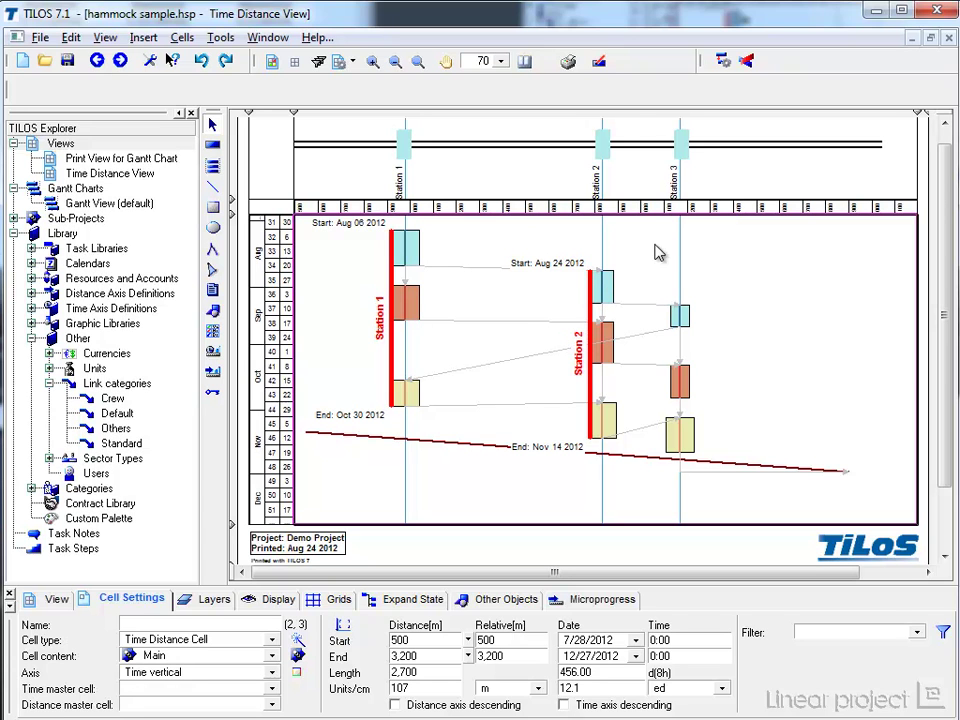
Reschedule so both hammocks fit their tasks, then show the Layers table including Hammocks and Details
left_click(525, 62)
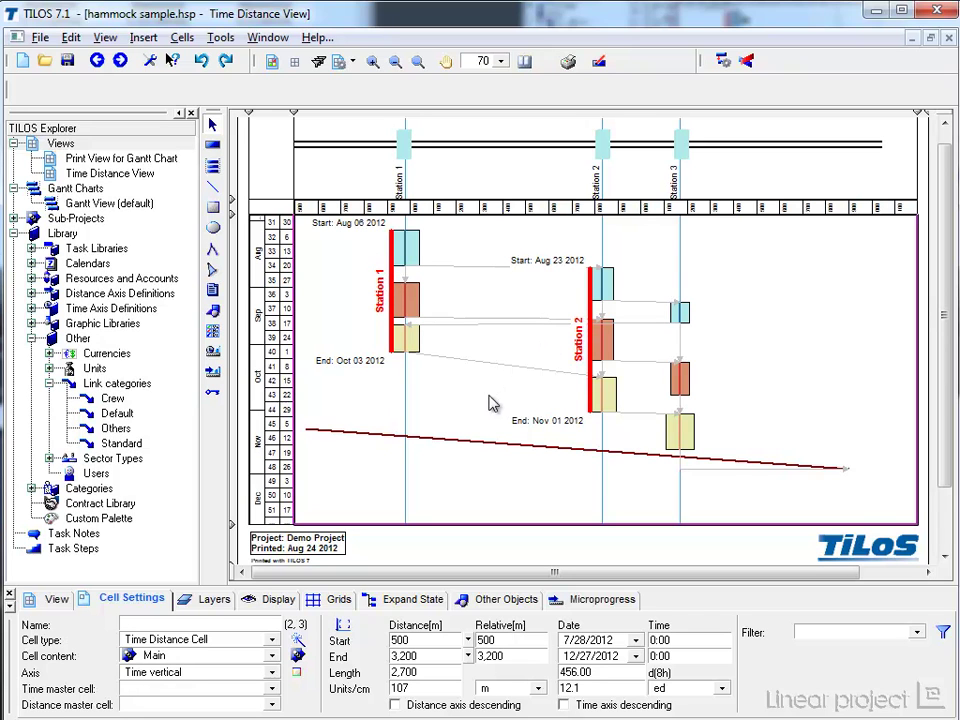
left_click(836, 288)
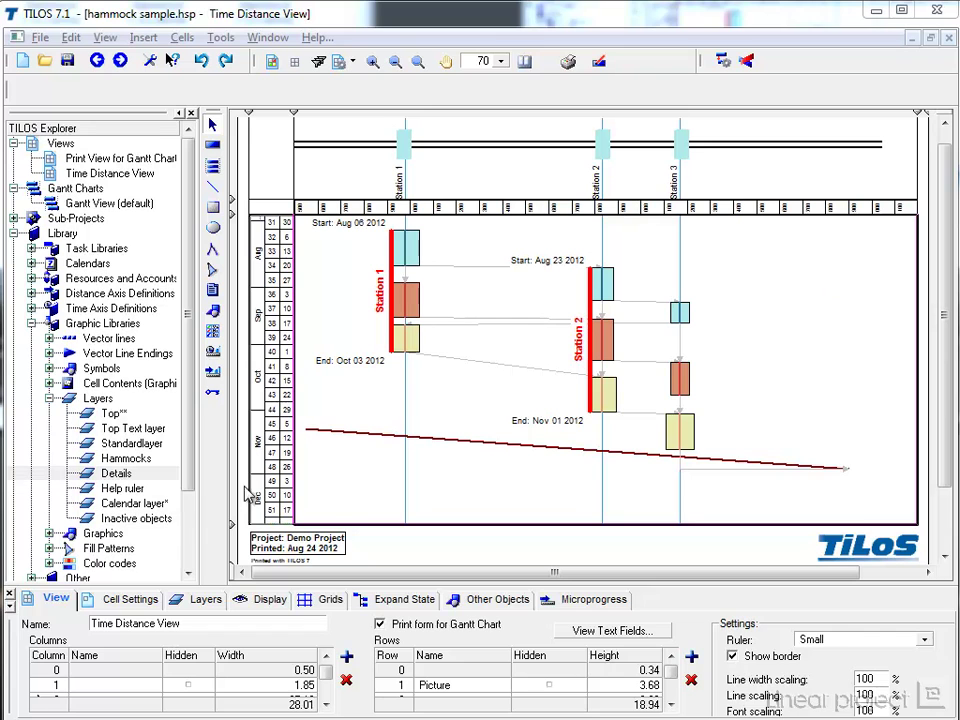
left_click(205, 603)
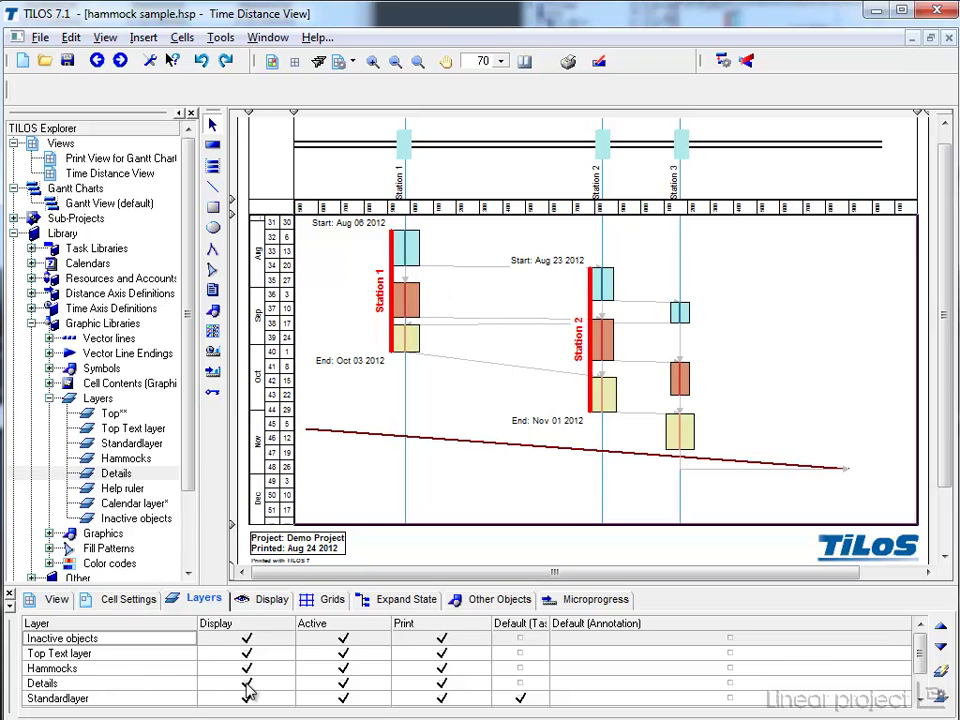
left_click(246, 684)
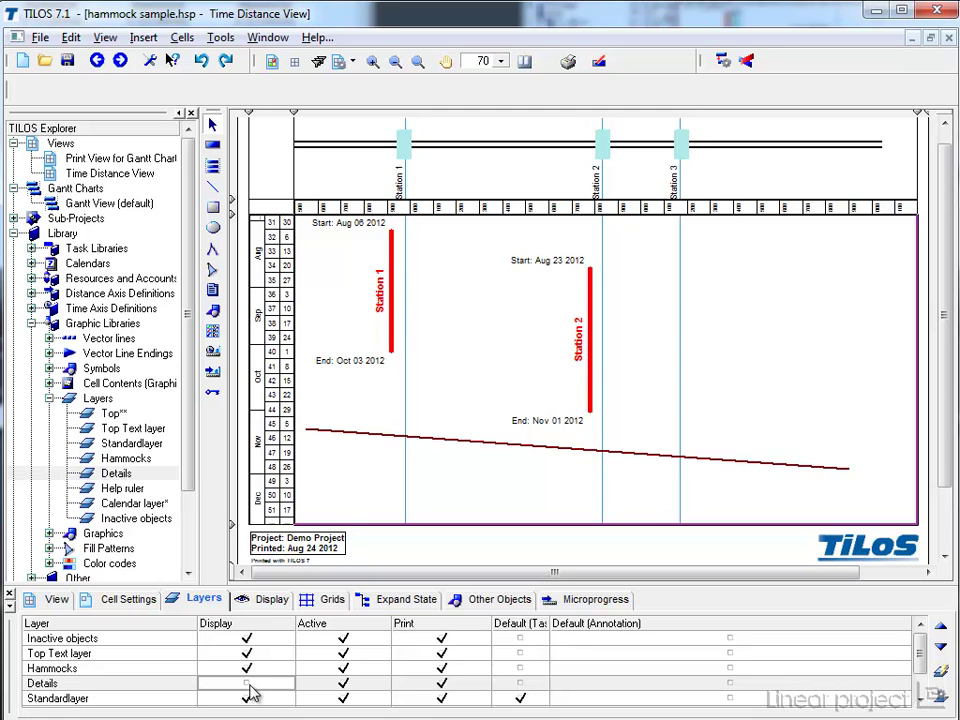
left_click(247, 684)
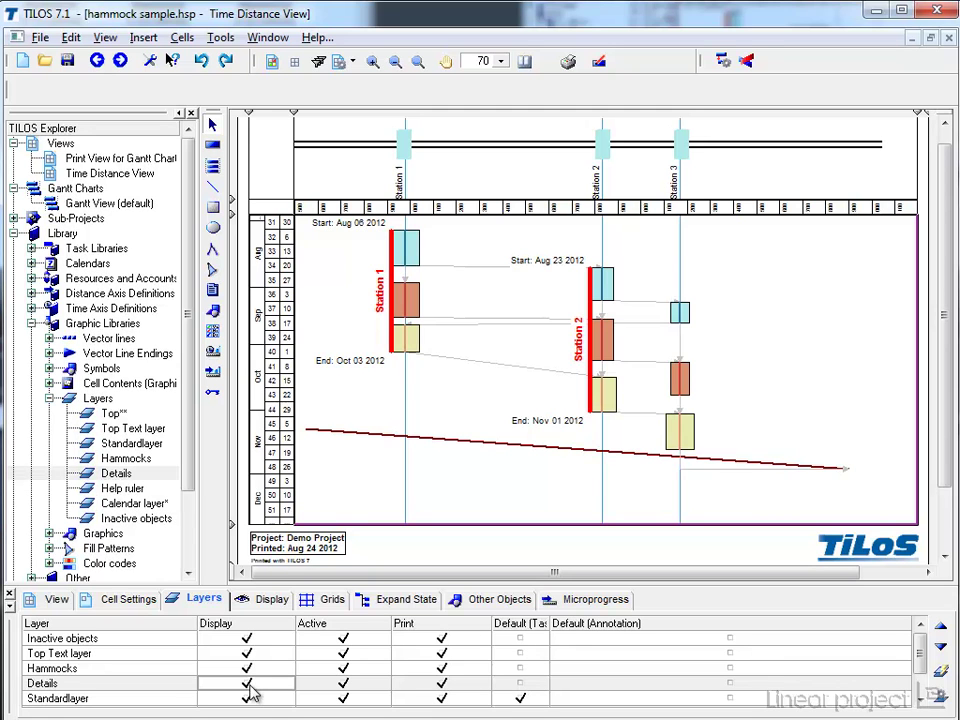